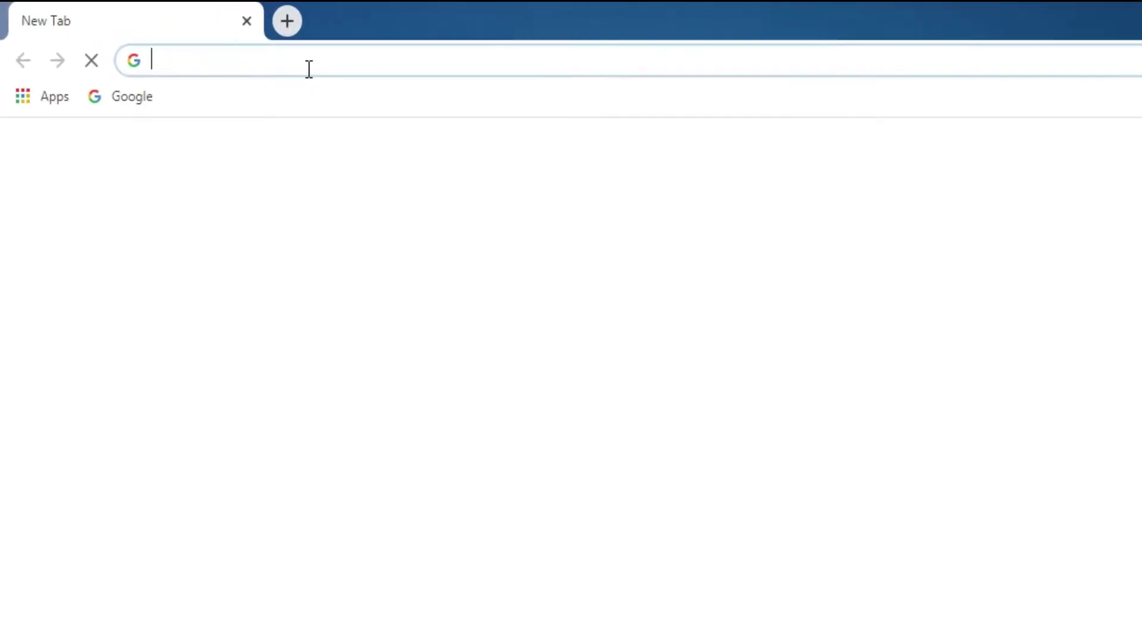
Go to play.google.com in the Chrome address bar
text(pl)
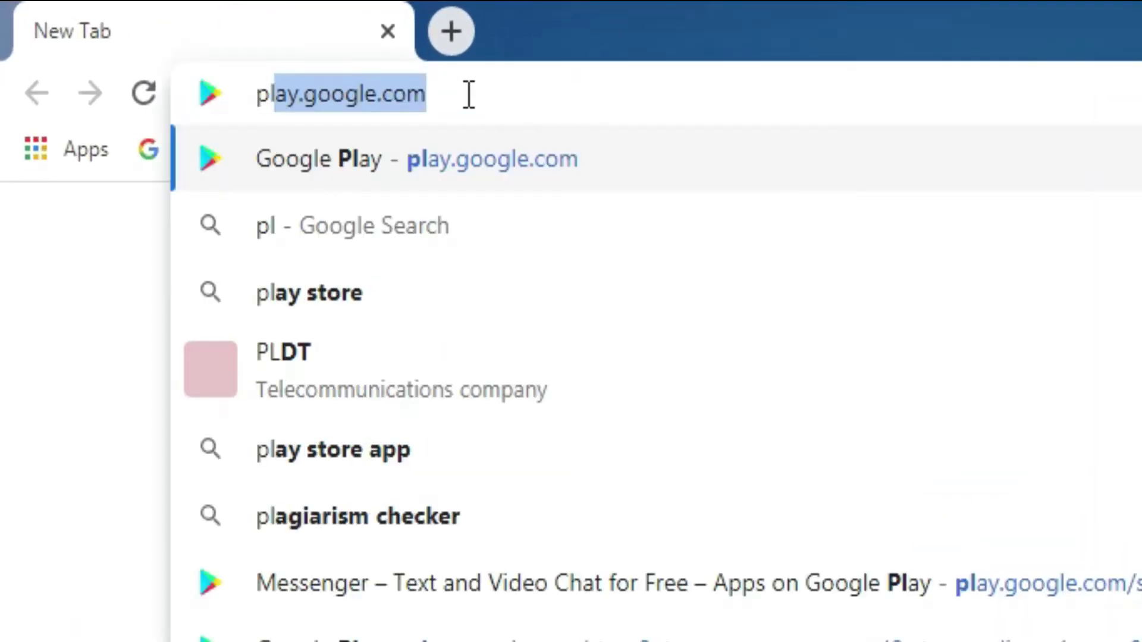
text(ay)
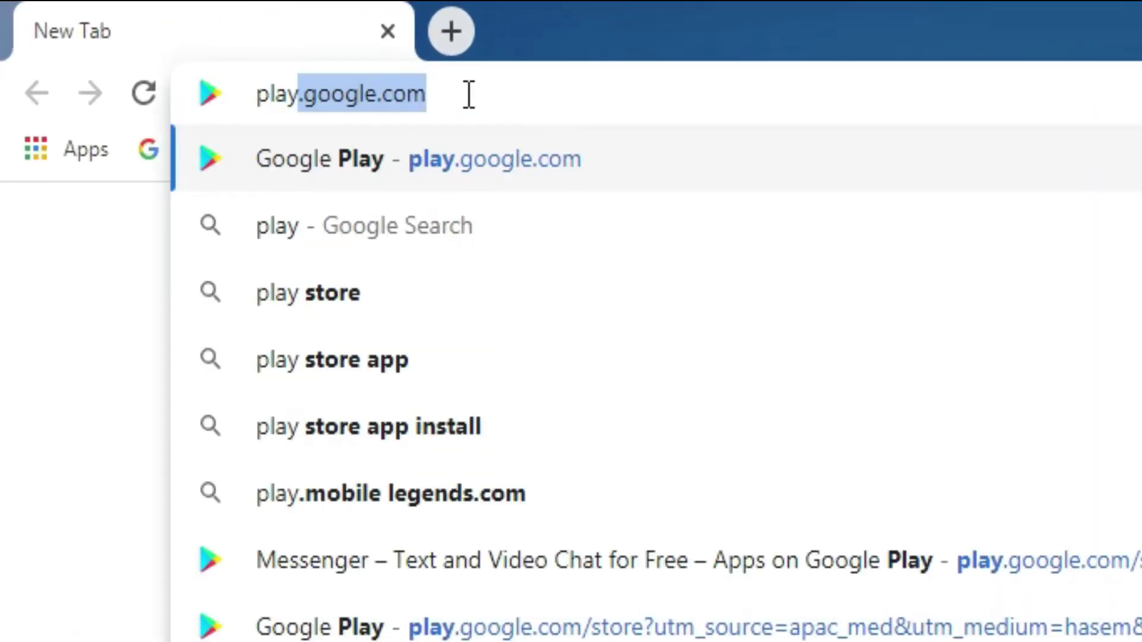
key(Return)
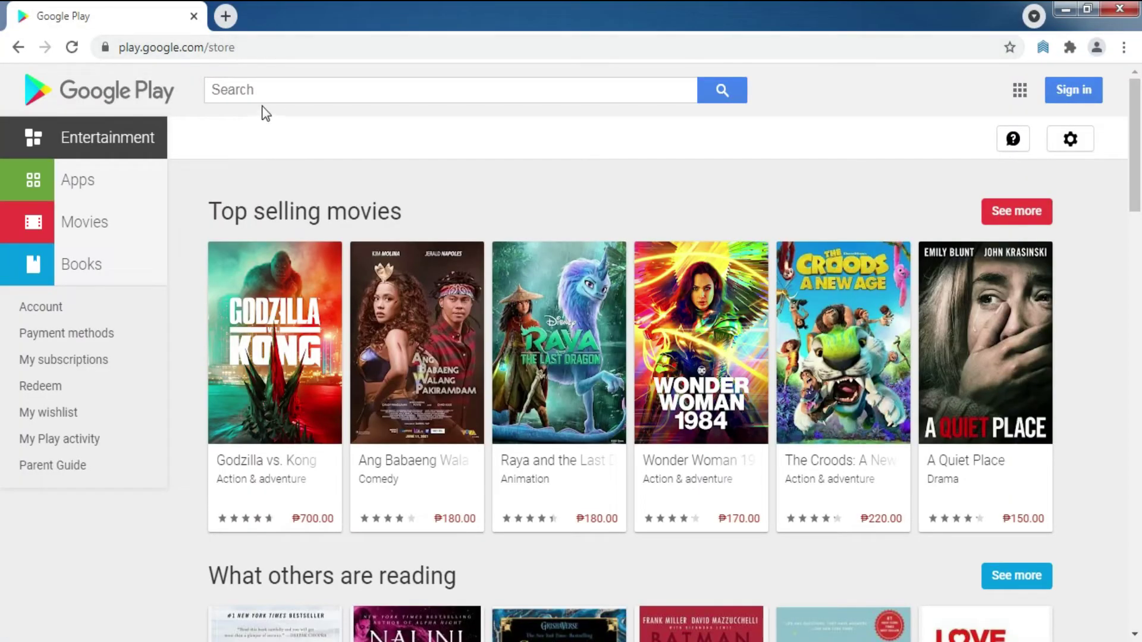
Sign in to Google Play with the Google account email and password
click(1077, 90)
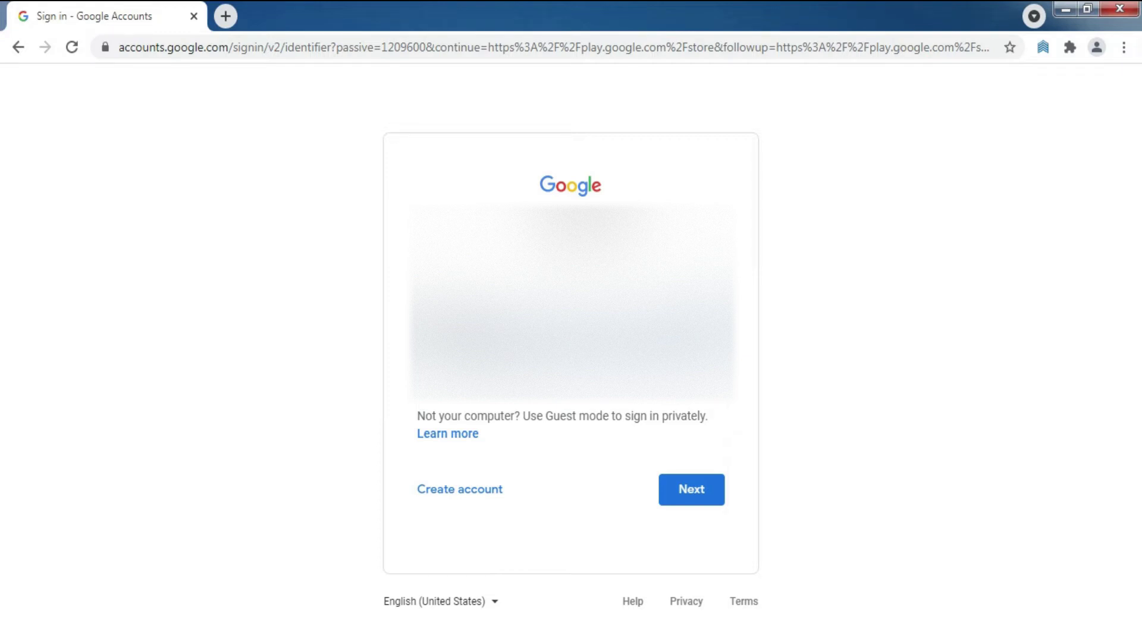
click(701, 498)
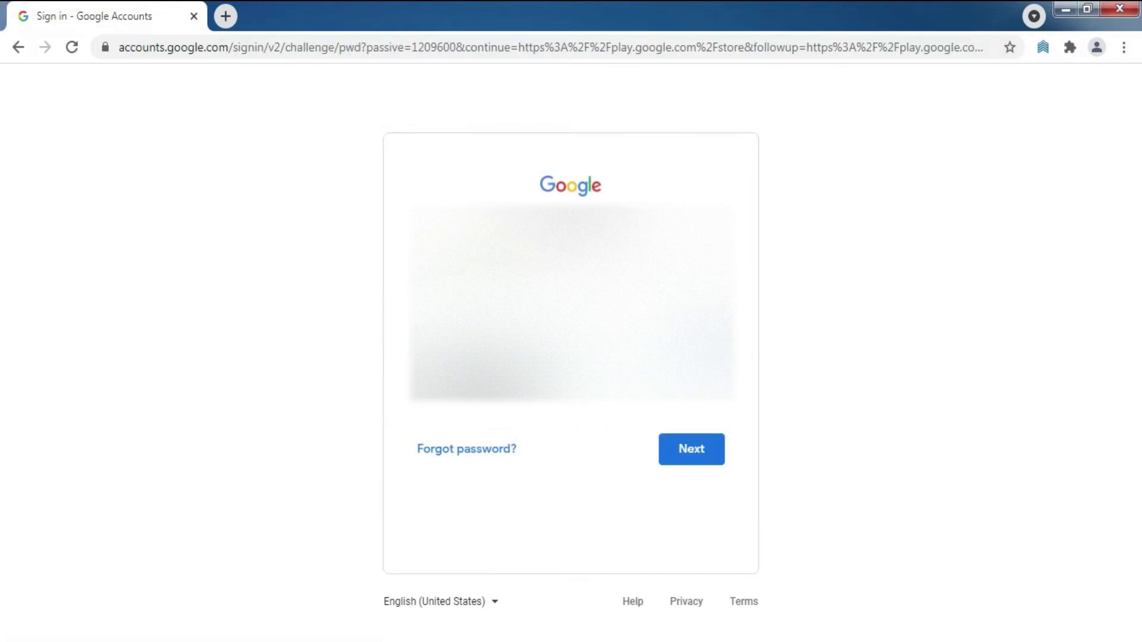
key(Return)
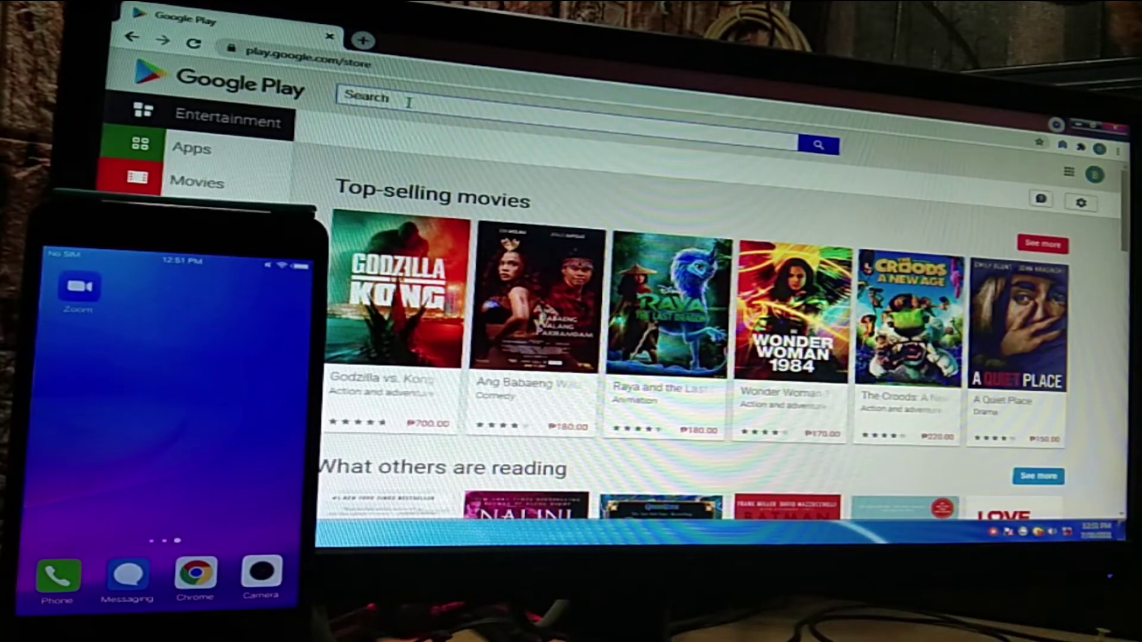
Search the store for 'youtube music' and open the YouTube Music app page
text(youtub)
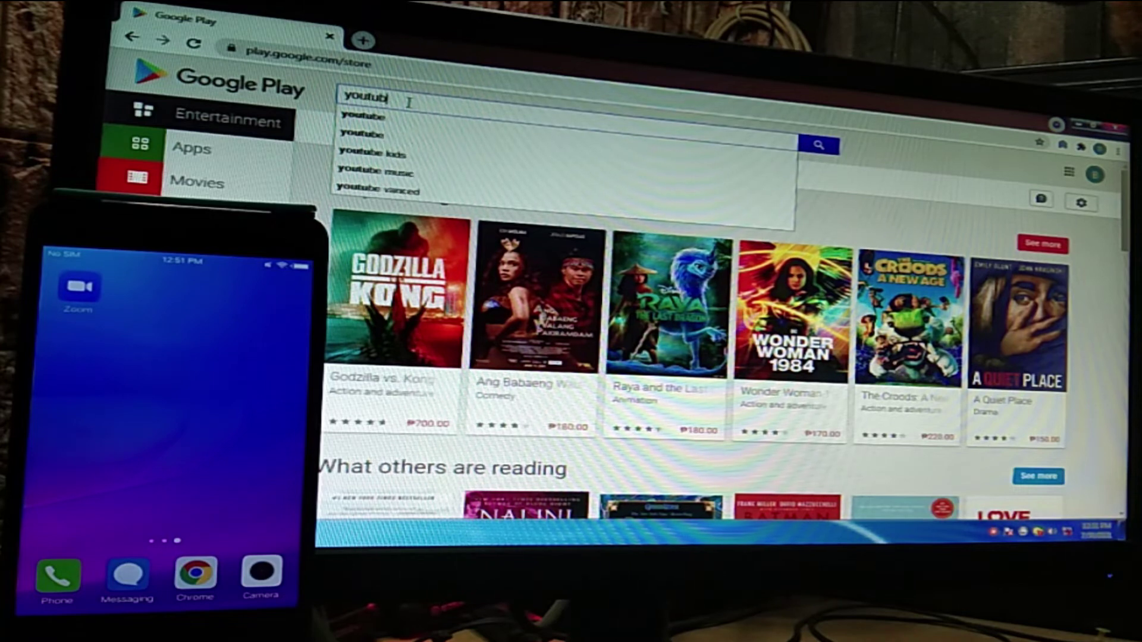
text(e)
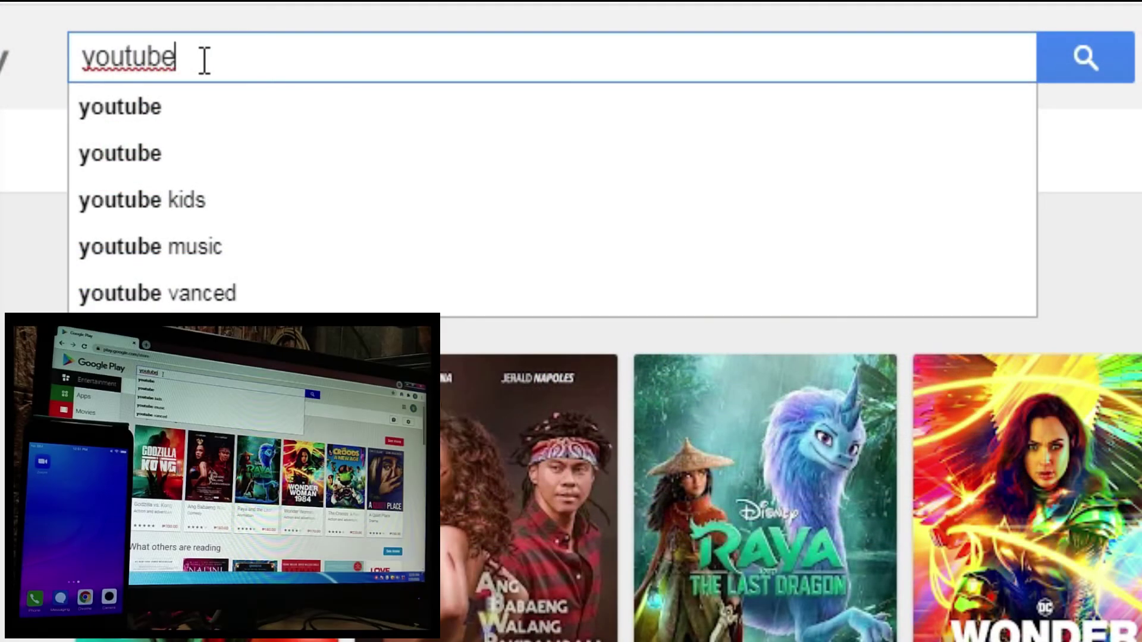
click(187, 249)
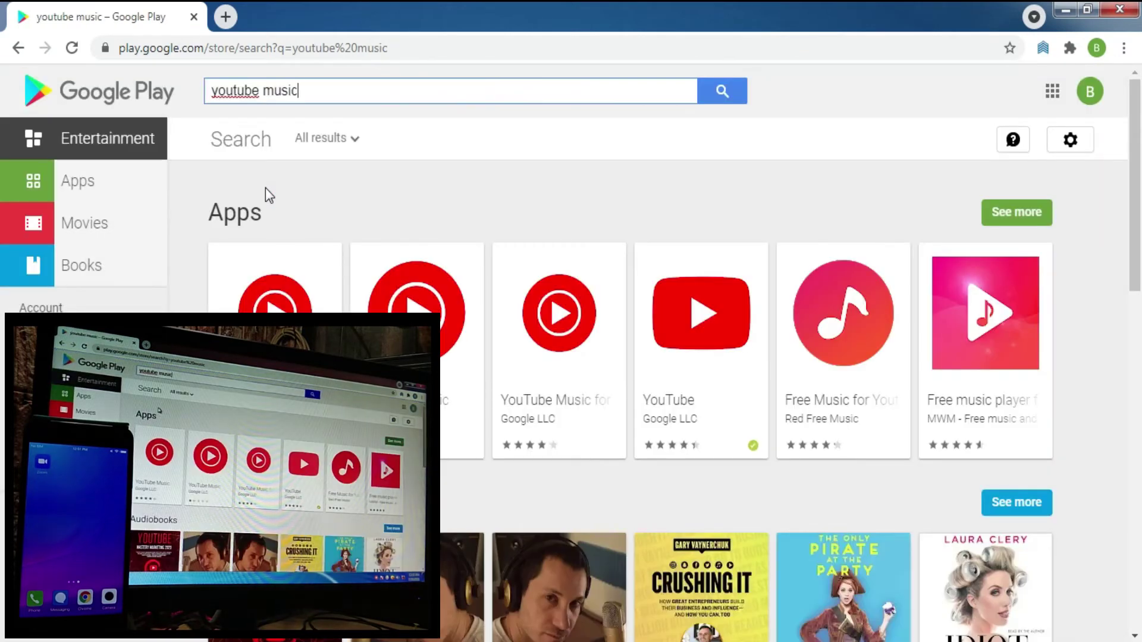
click(286, 308)
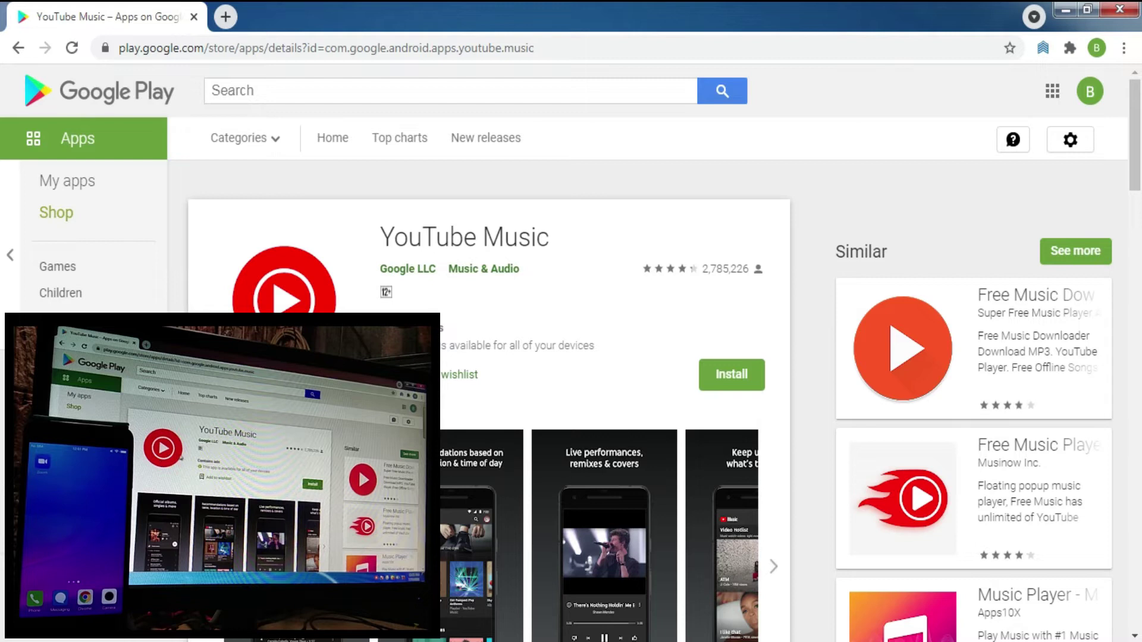
Install YouTube Music with Vivo Y55A chosen as the target device
click(735, 380)
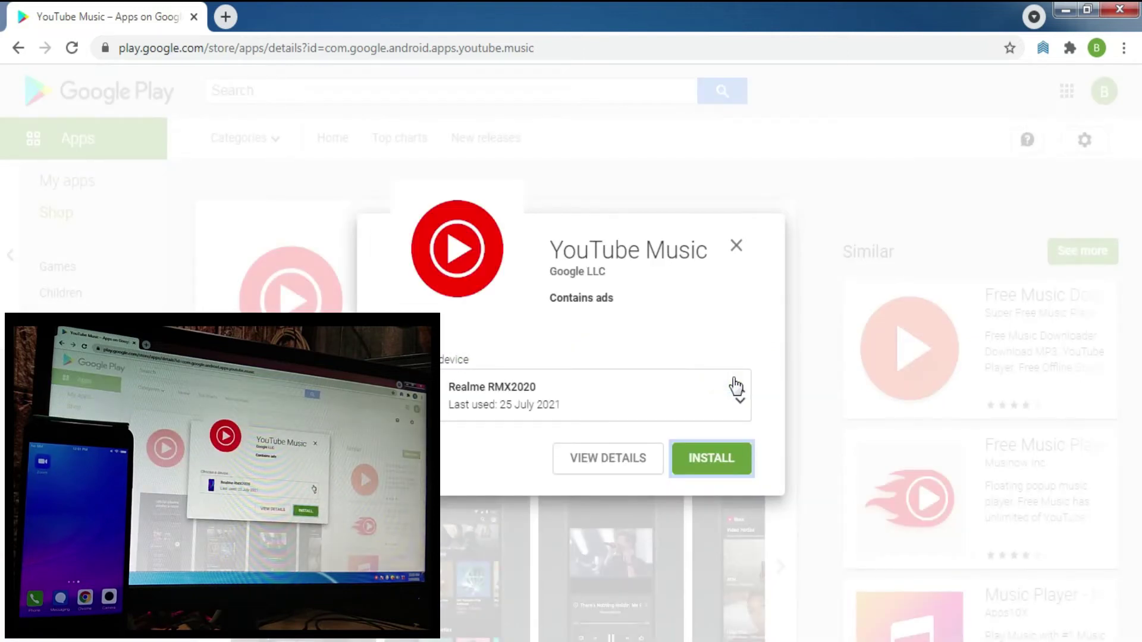
click(738, 397)
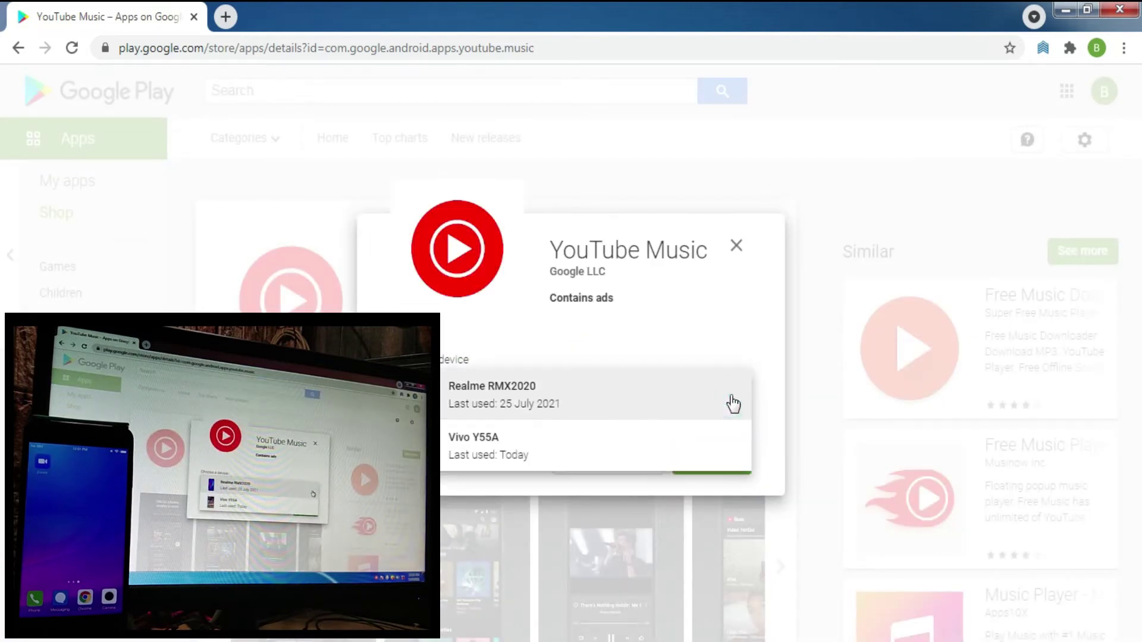
click(503, 452)
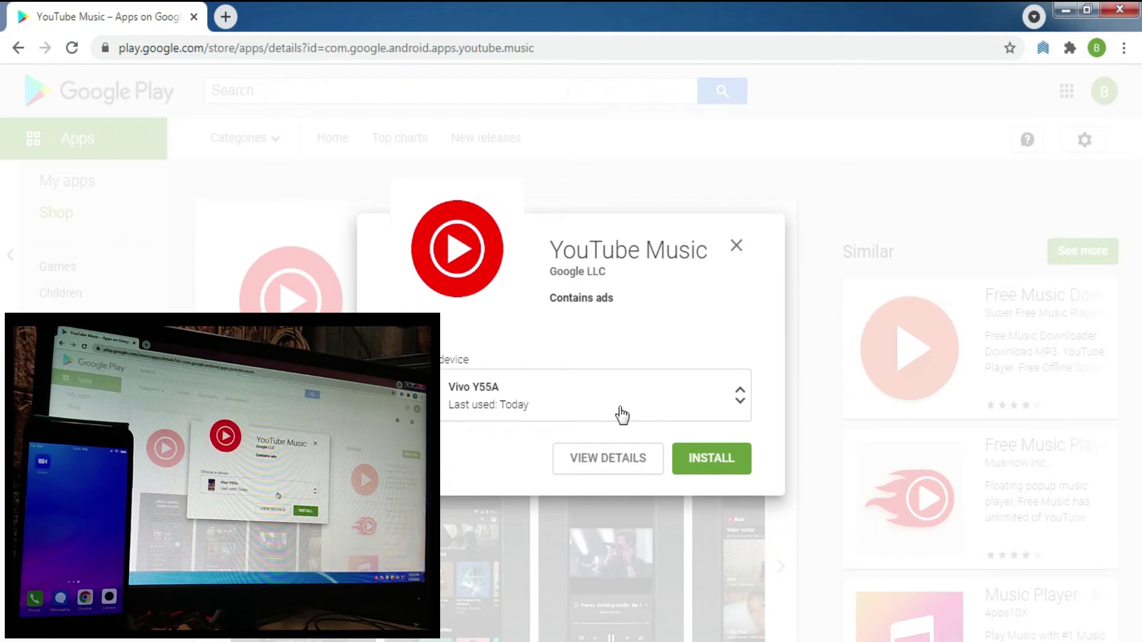
click(716, 466)
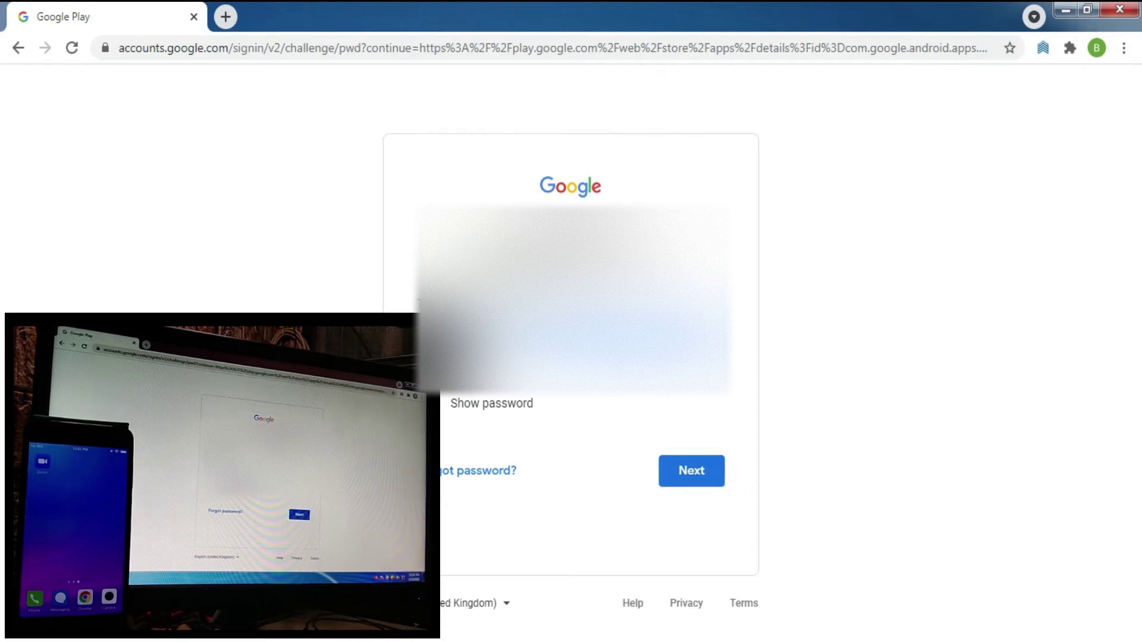
Confirm the Google account password to authorize the install
click(695, 469)
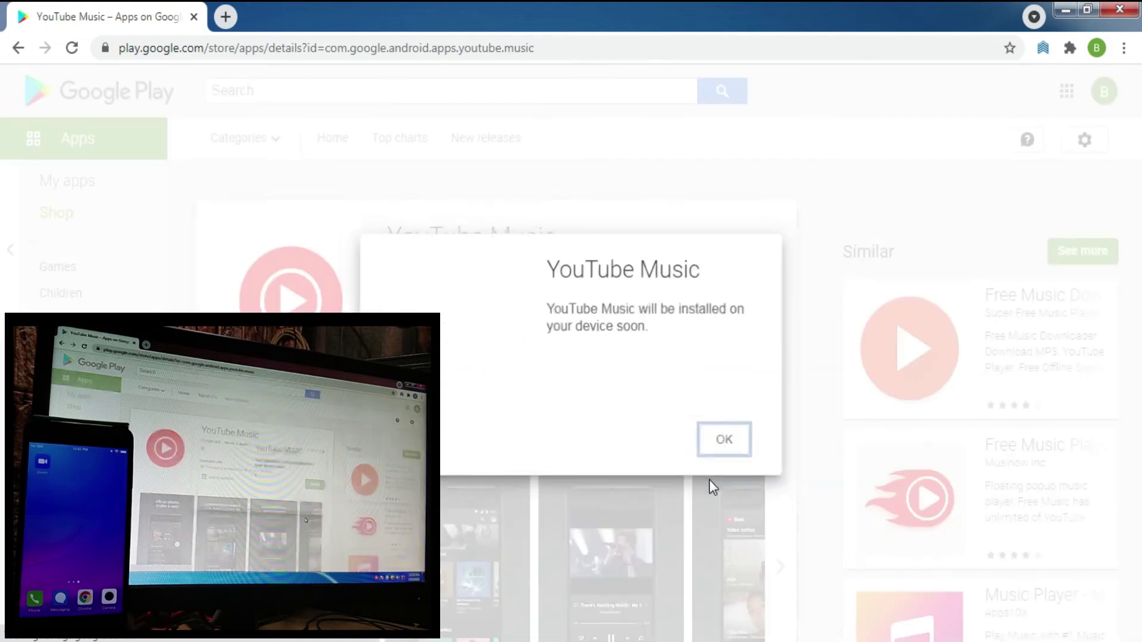
Dismiss the 'will be installed soon' notice with OK
click(731, 448)
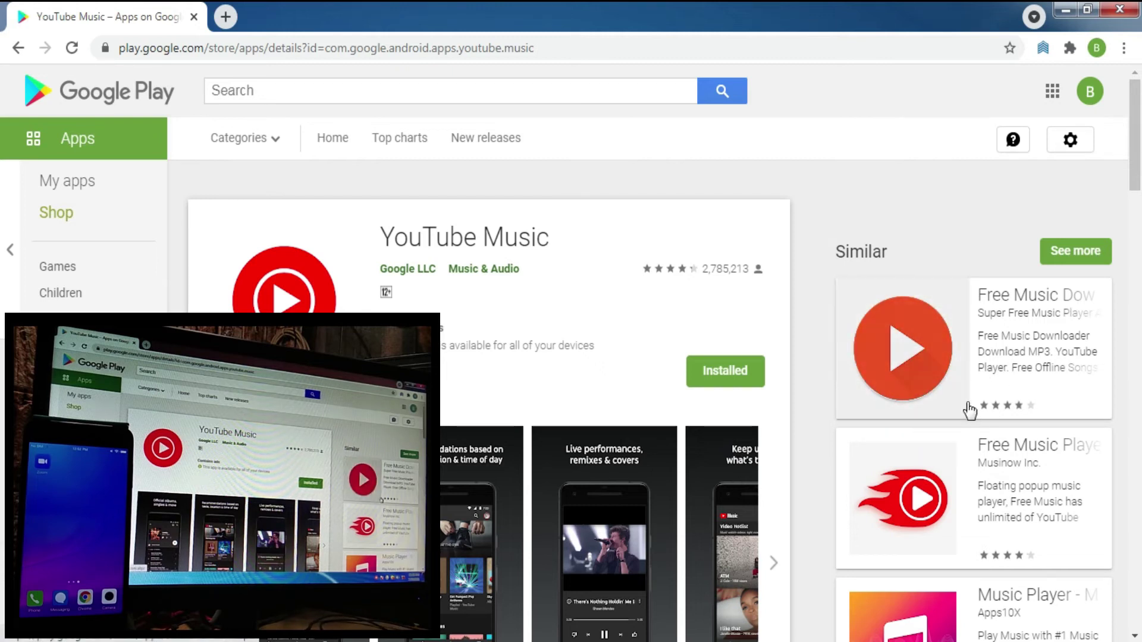
click(729, 377)
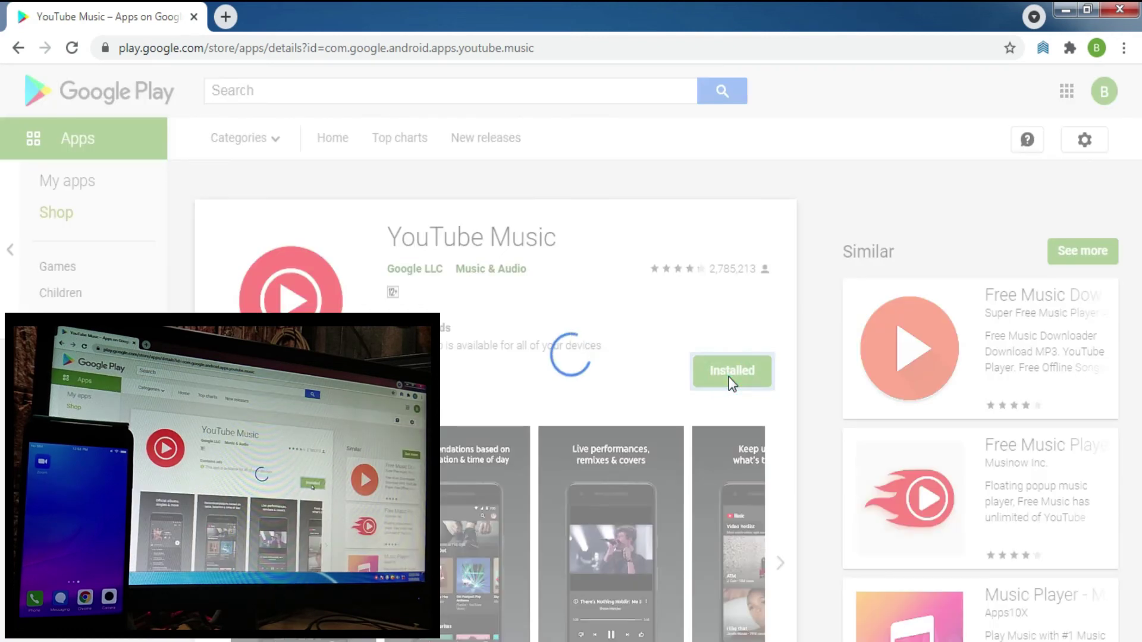
click(743, 397)
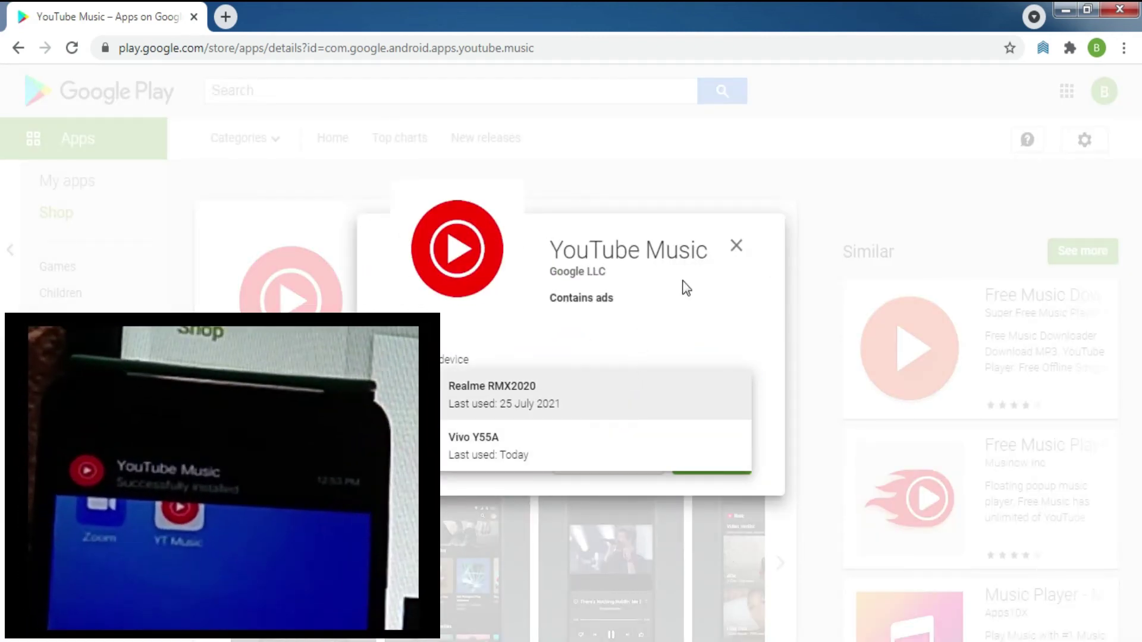
click(874, 178)
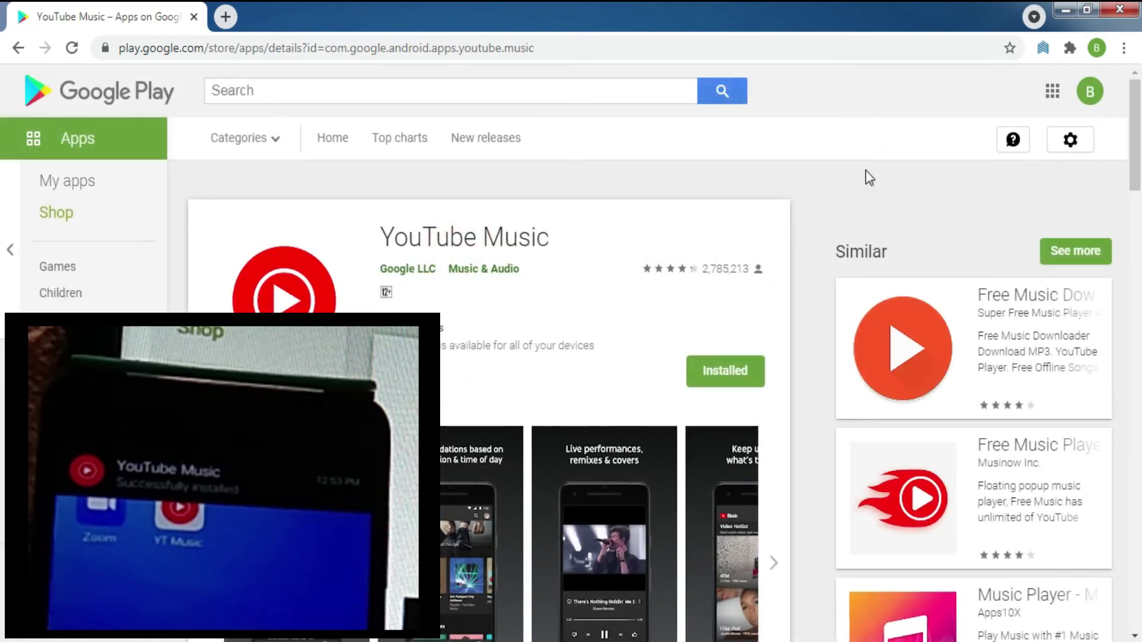